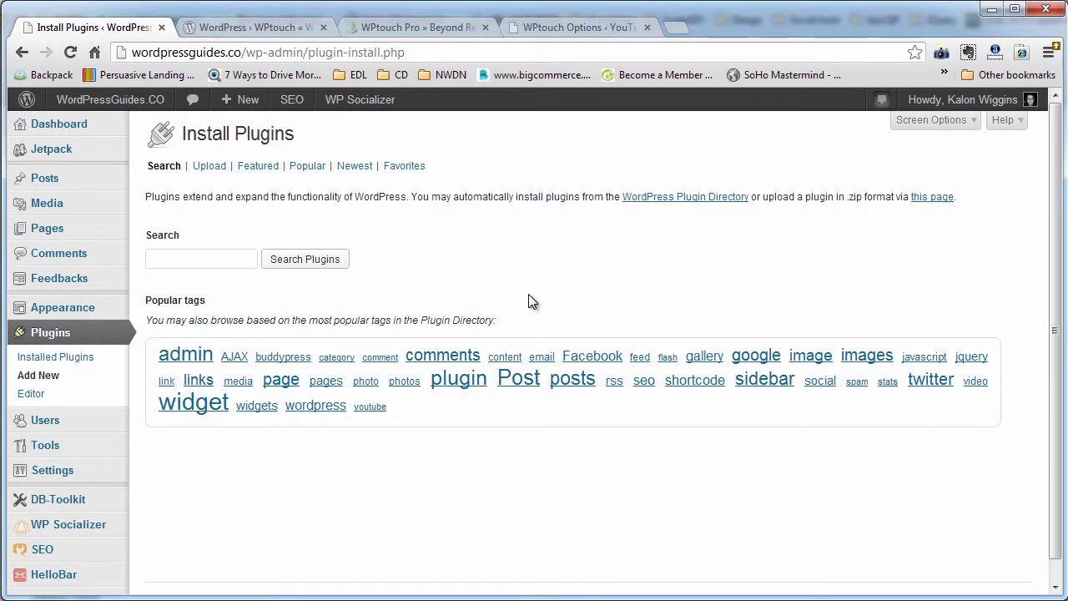
Search the plugin directory for 'wptouch' and begin installing the WPtouch result.
mouse_move(72, 310)
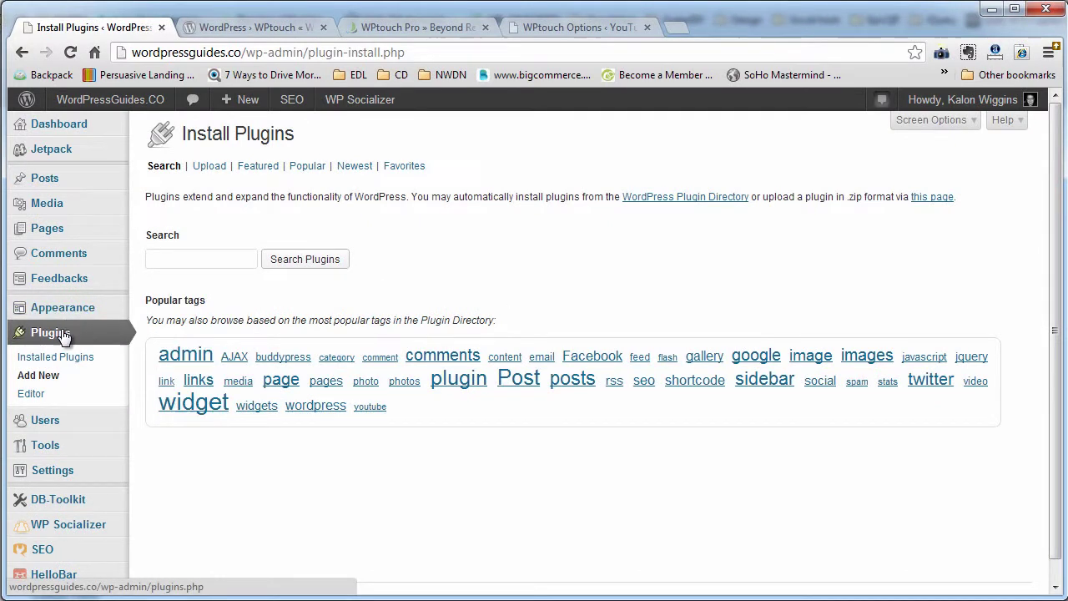
click(211, 259)
text(wptouch)
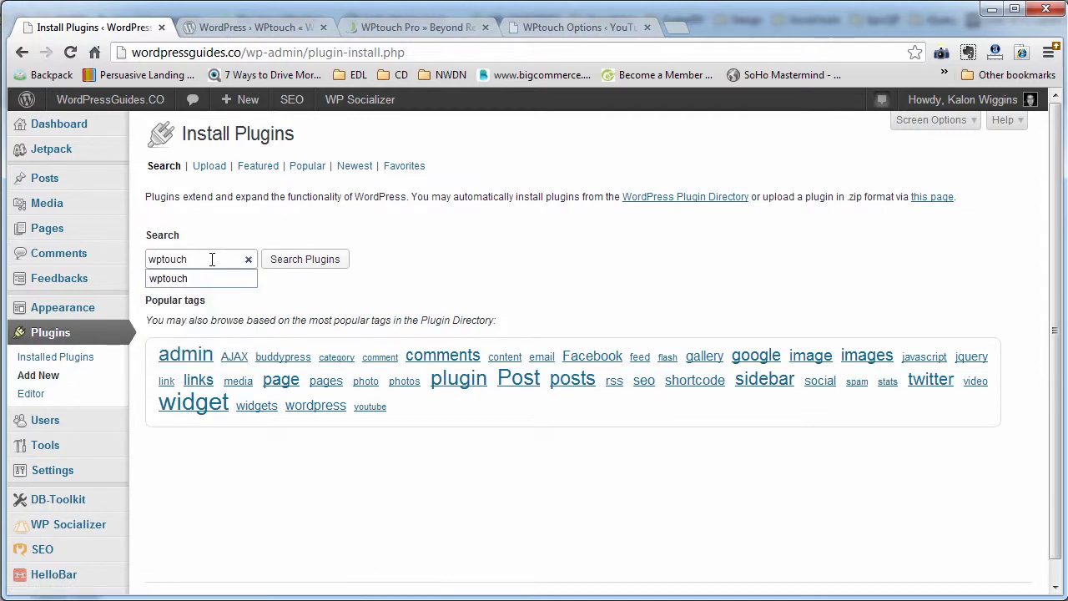
key(Return)
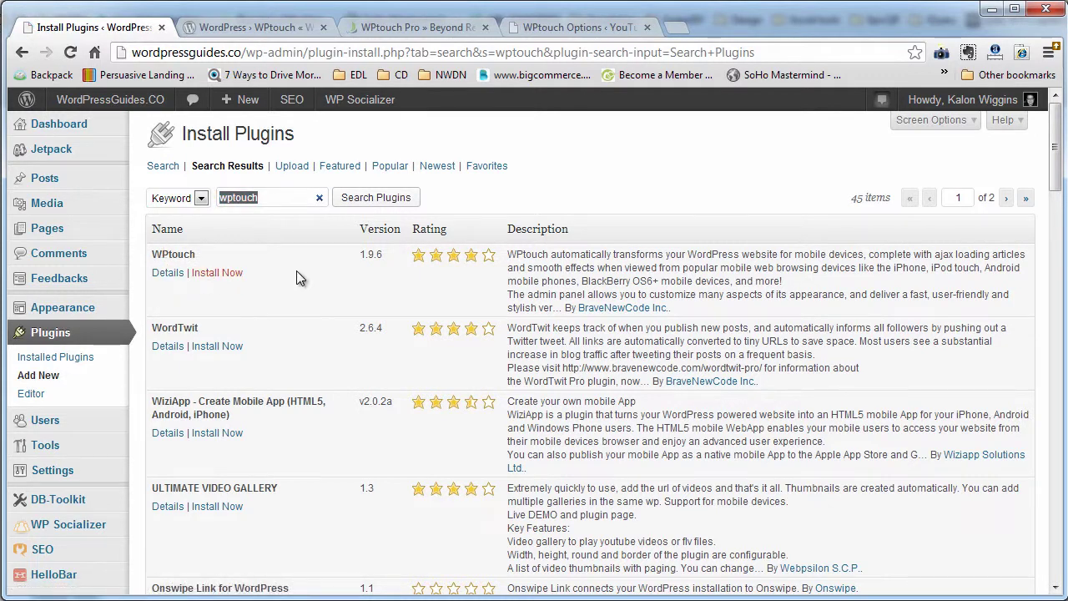
click(228, 284)
Confirm the WPtouch install, activate the plugin, and open its Settings page.
click(557, 327)
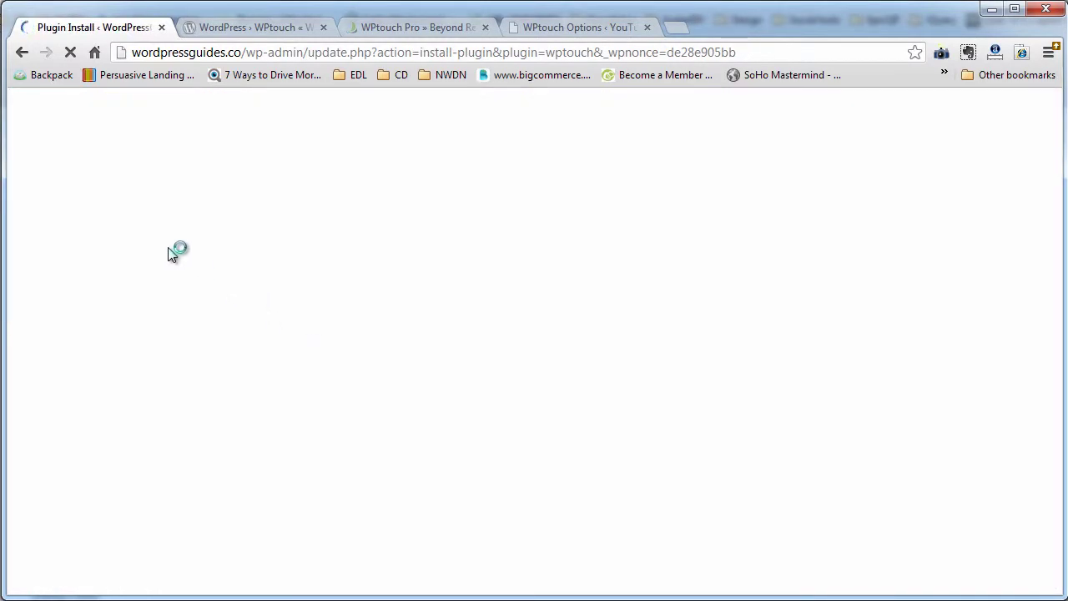
click(174, 259)
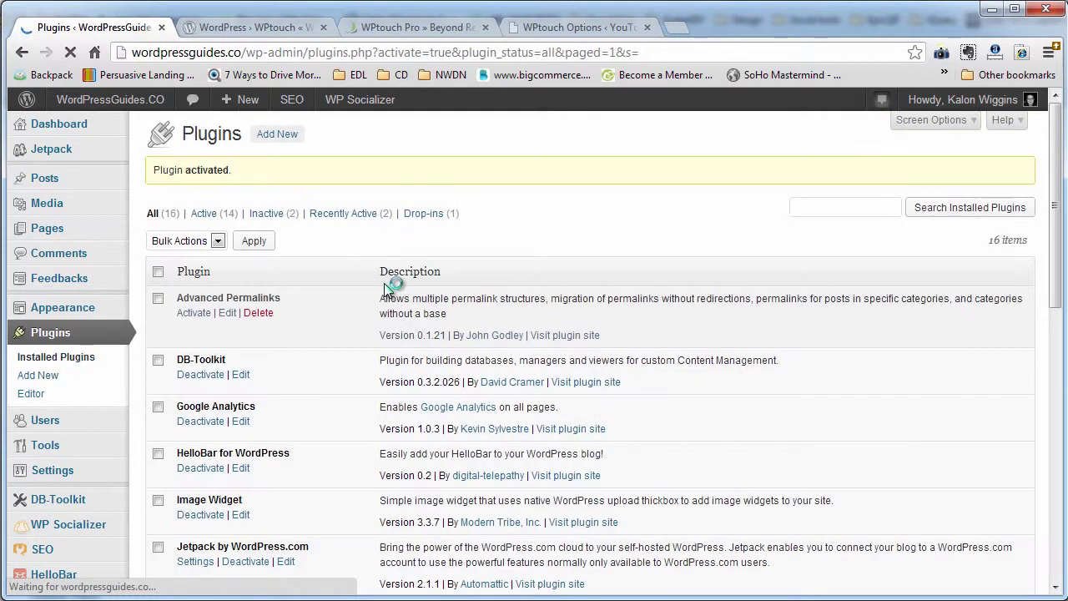
scroll(281, 418, down, 5)
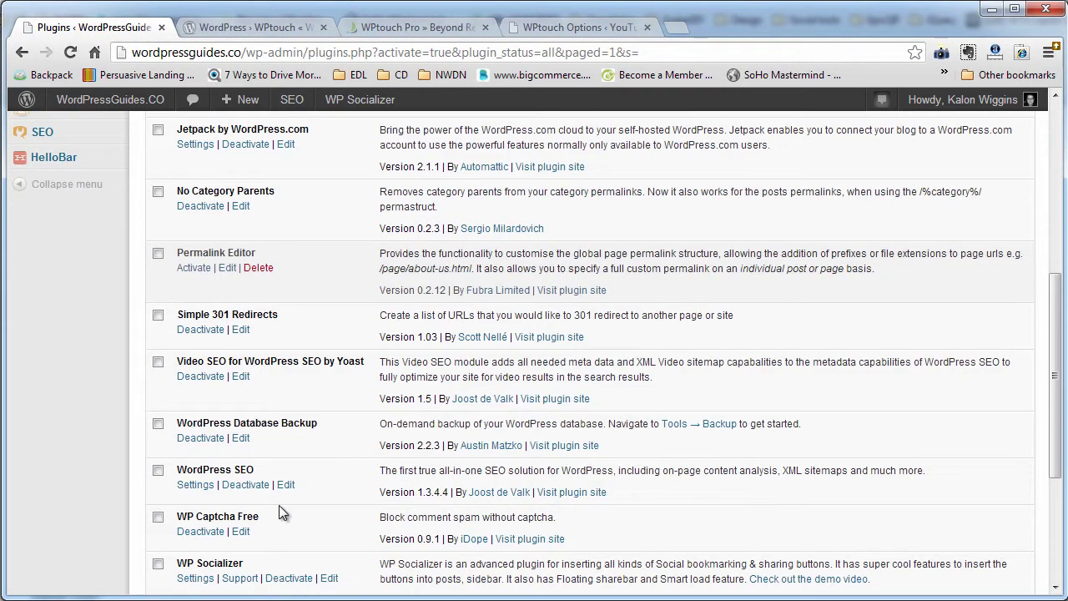
scroll(279, 505, down, 3)
click(282, 447)
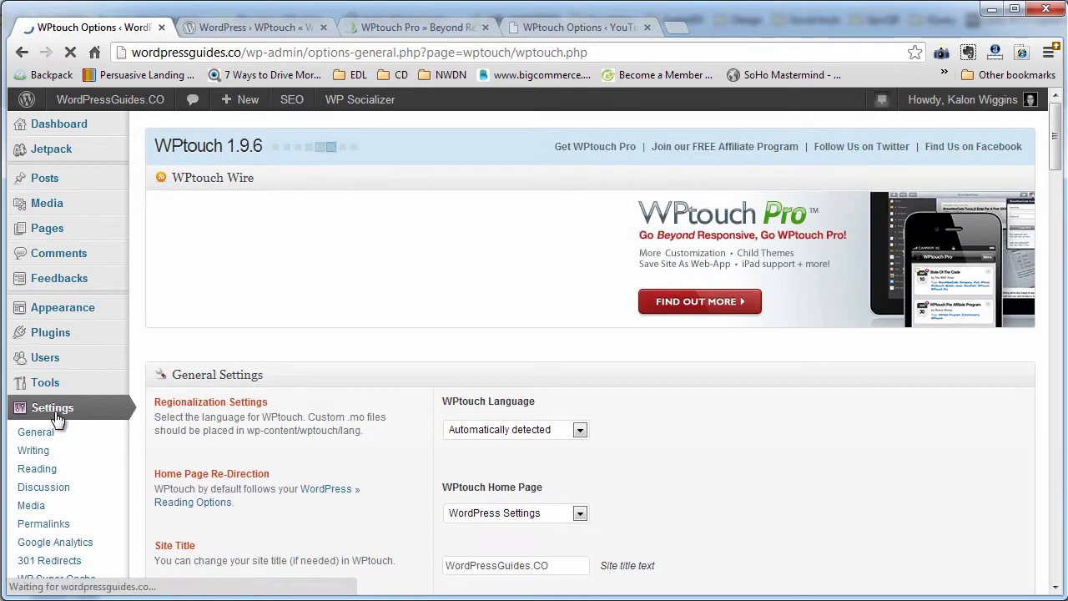
scroll(75, 421, down, 1)
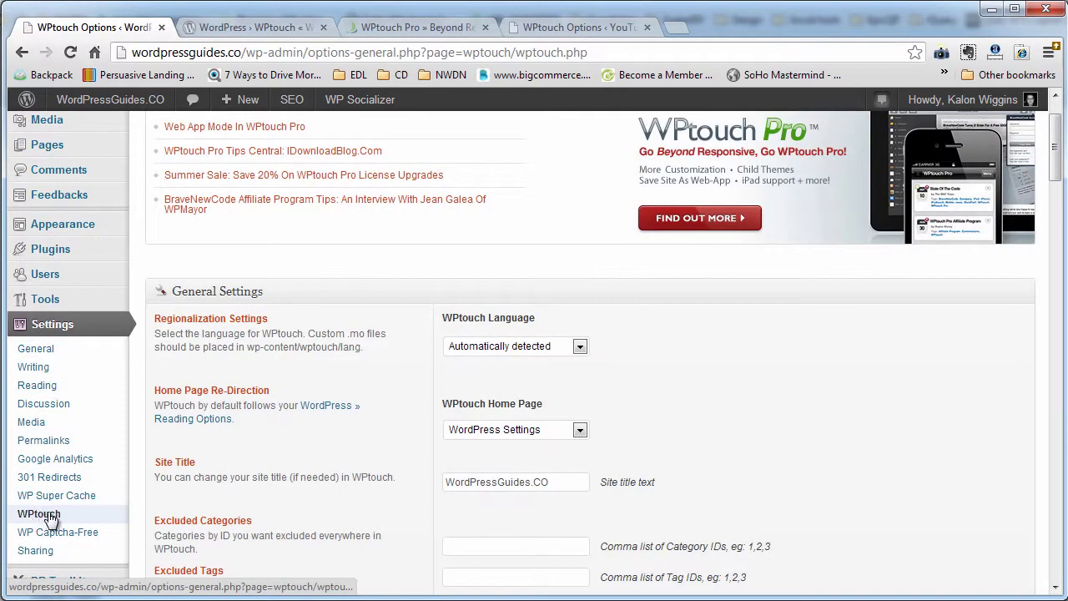
scroll(267, 475, up, 1)
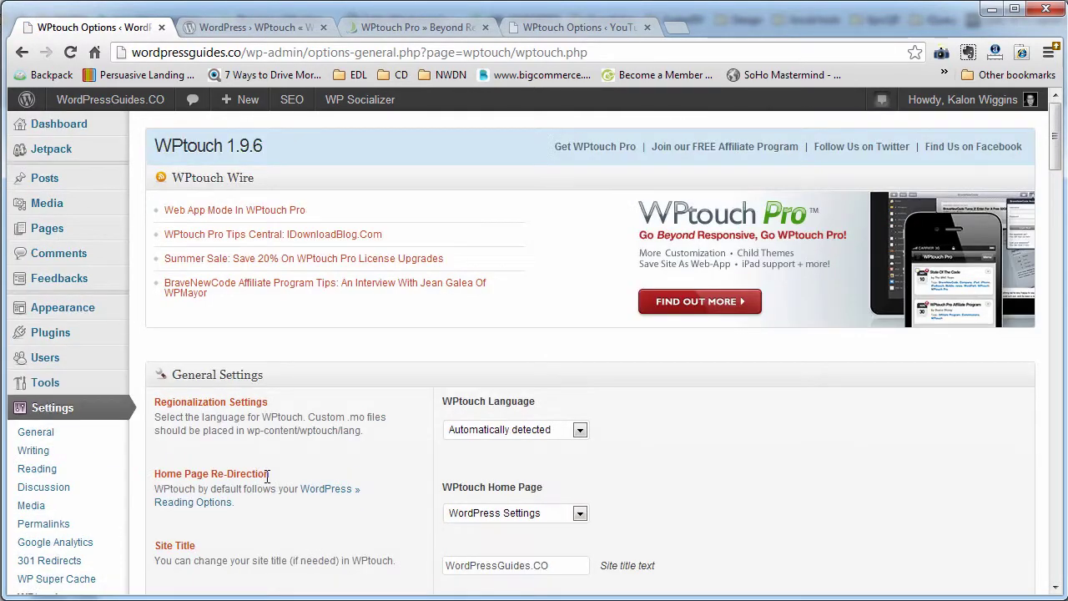
scroll(600, 430, down, 2)
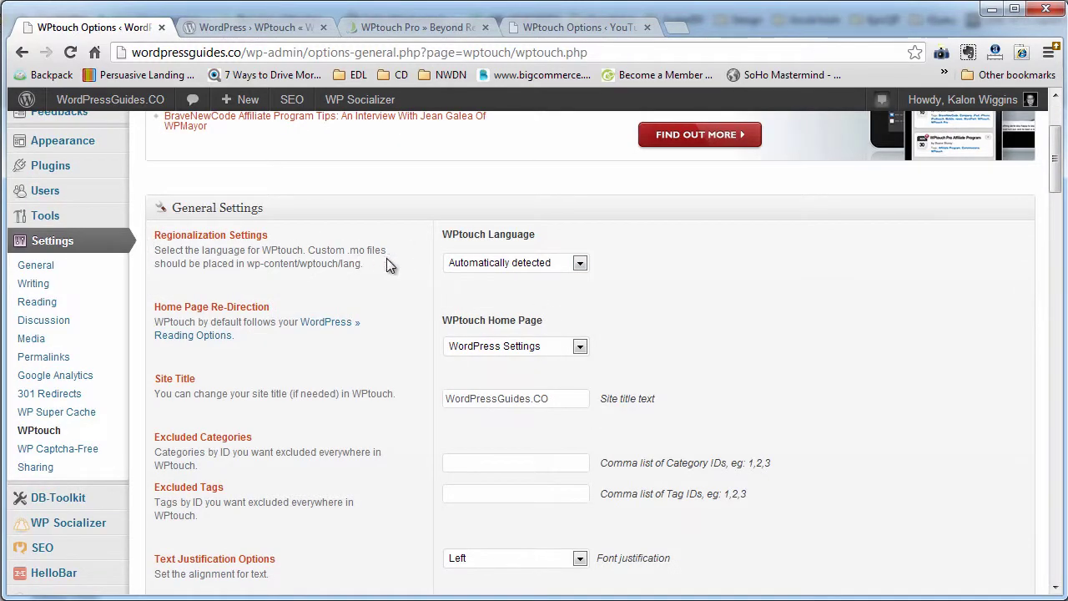
click(532, 262)
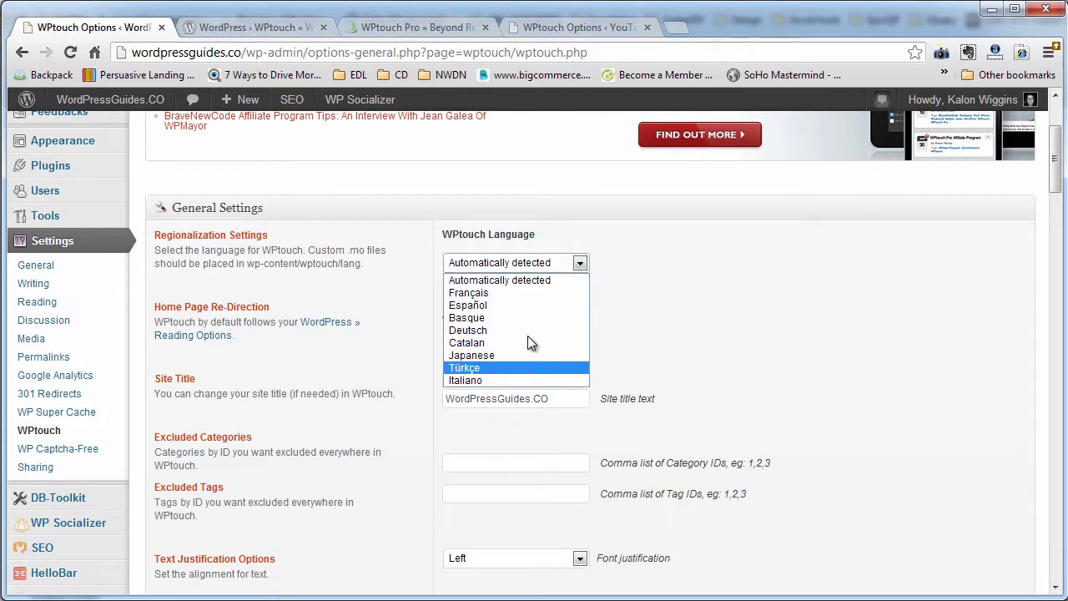
click(543, 266)
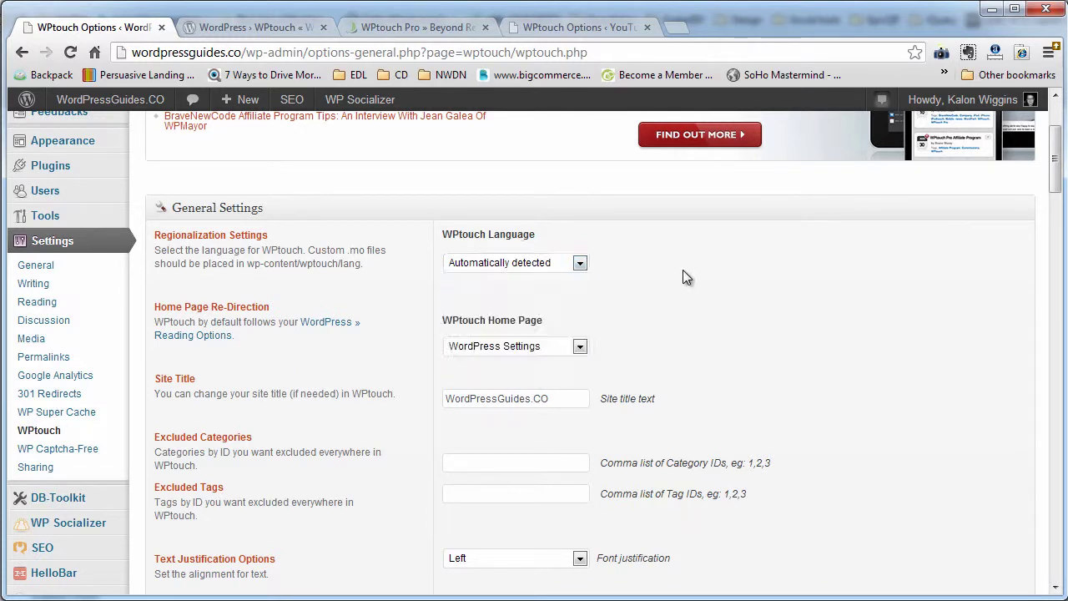
click(486, 354)
click(654, 332)
click(516, 344)
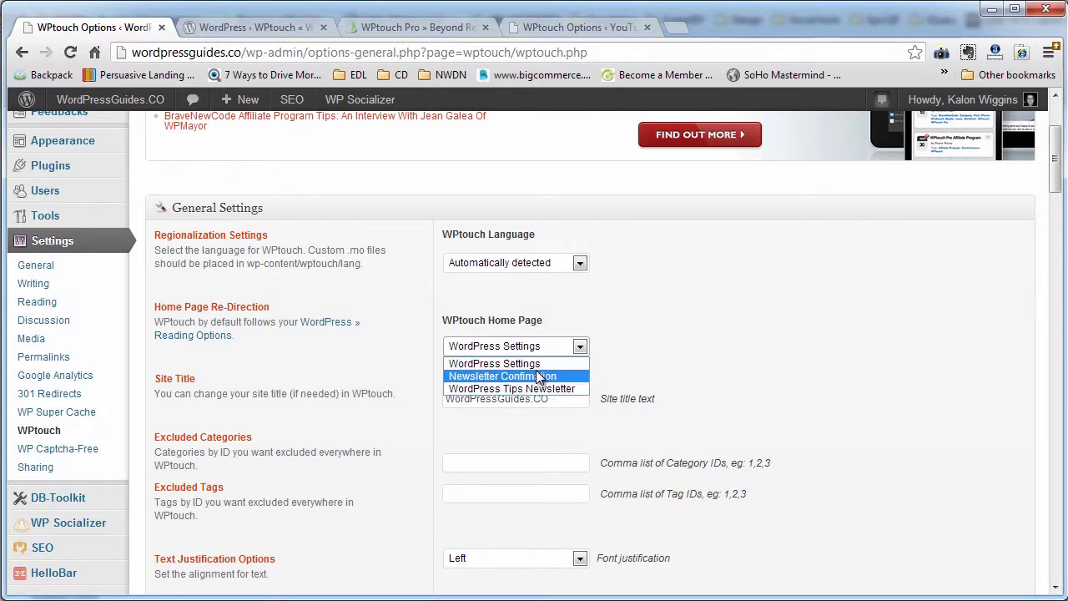
click(662, 328)
scroll(658, 320, down, 1)
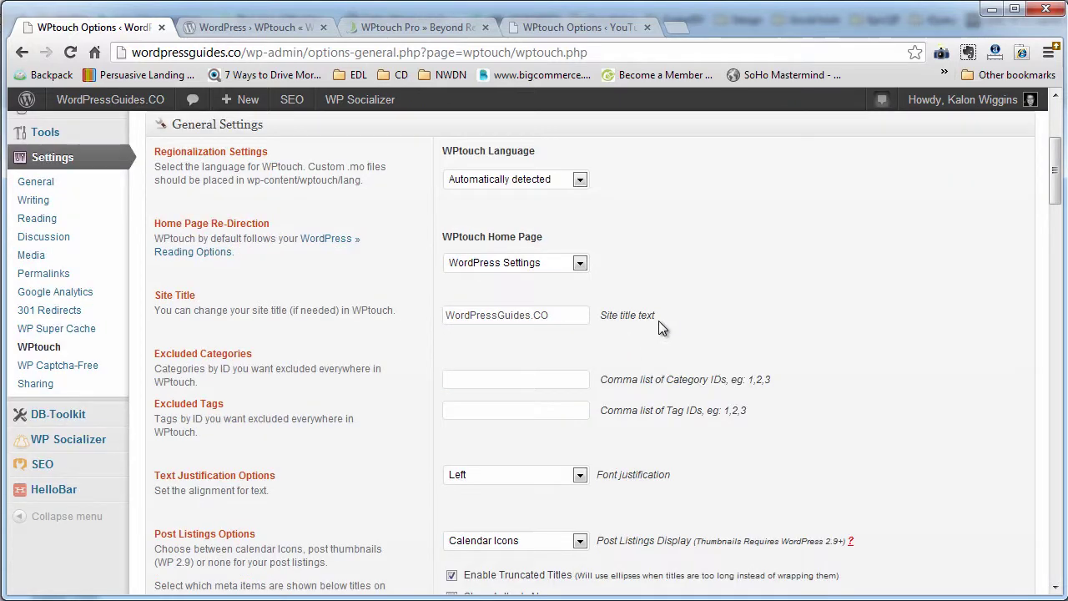
drag(579, 313, 402, 325)
scroll(582, 362, down, 2)
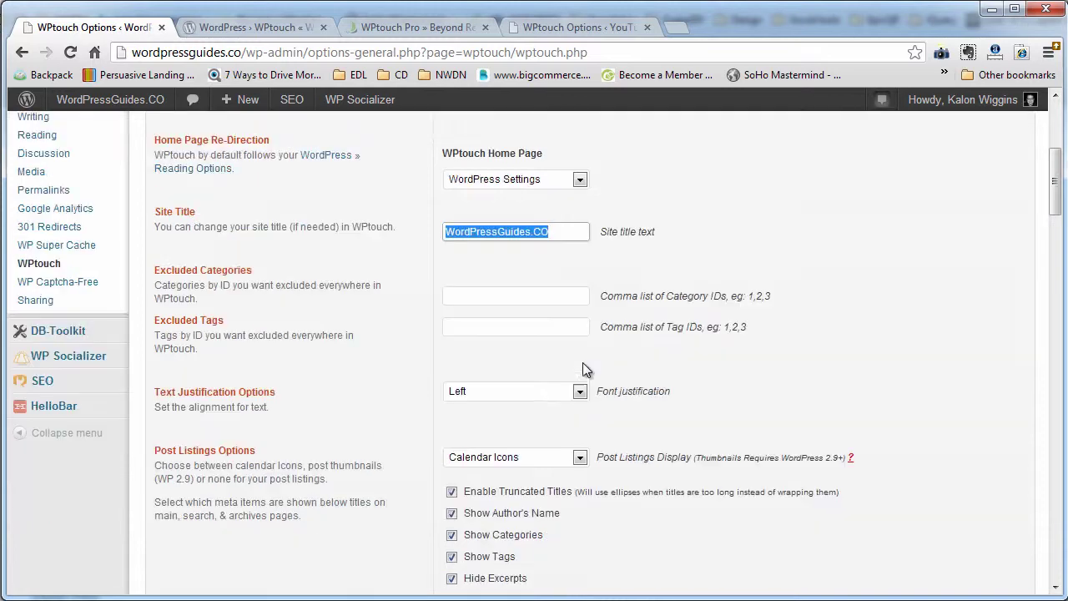
click(505, 215)
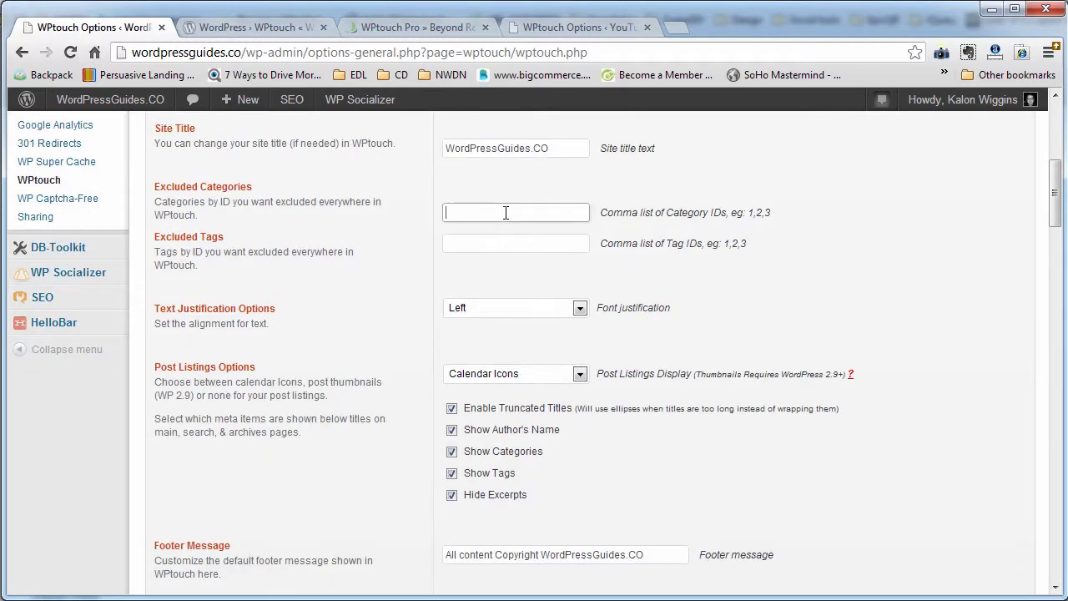
click(501, 244)
click(504, 219)
click(489, 312)
click(680, 332)
scroll(625, 355, down, 2)
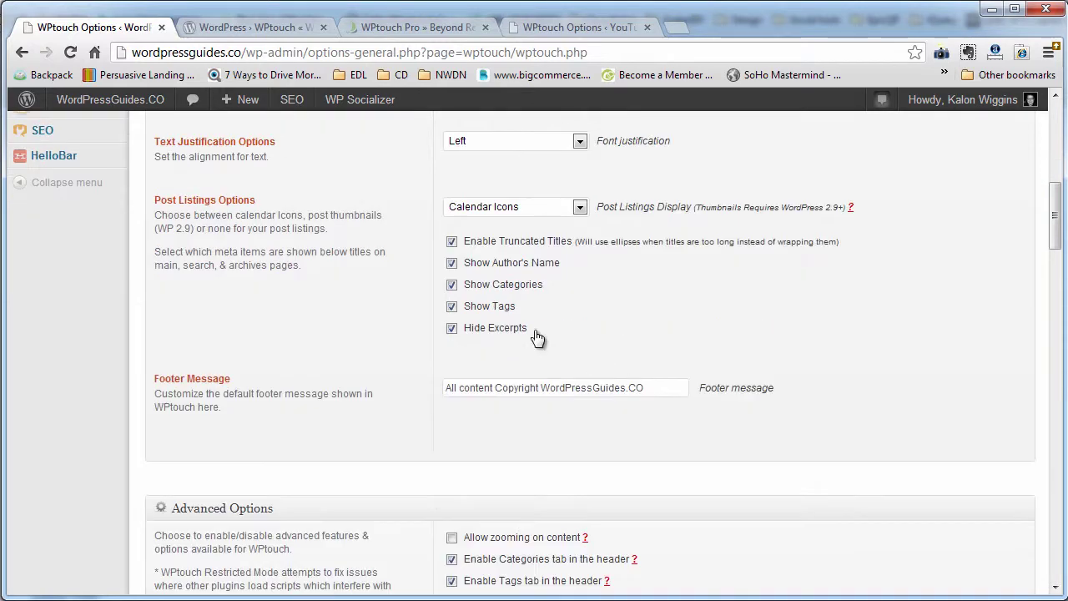
click(485, 208)
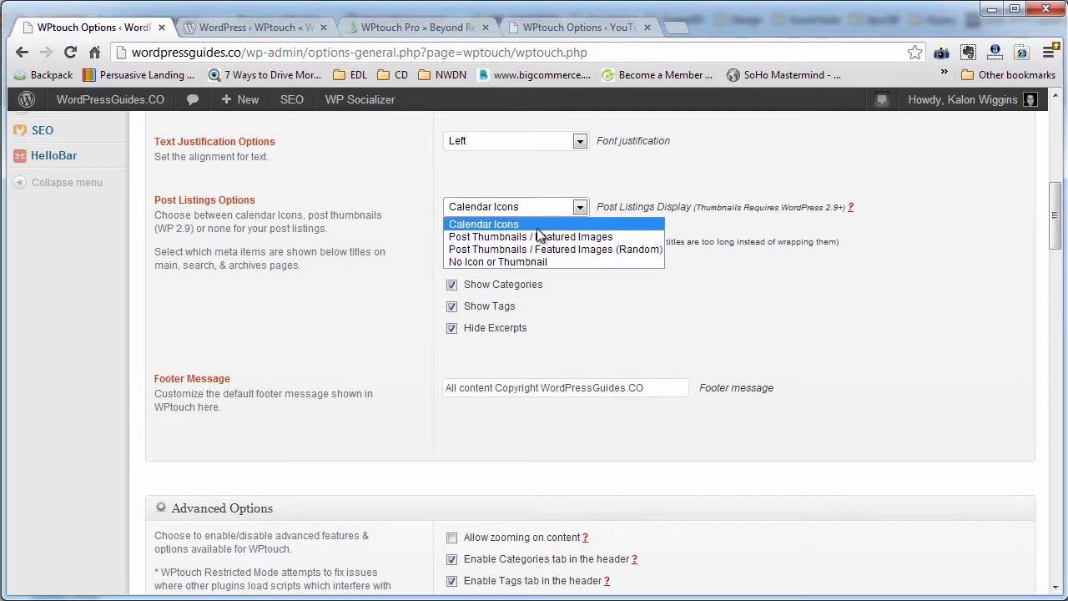
click(612, 315)
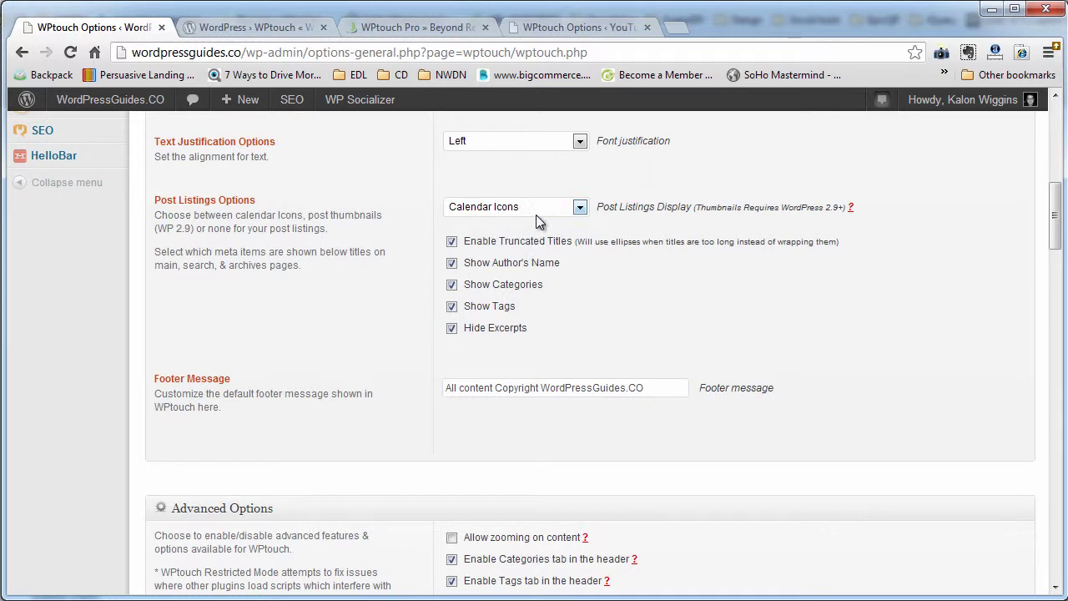
drag(679, 387, 587, 317)
scroll(582, 317, down, 2)
scroll(583, 317, down, 2)
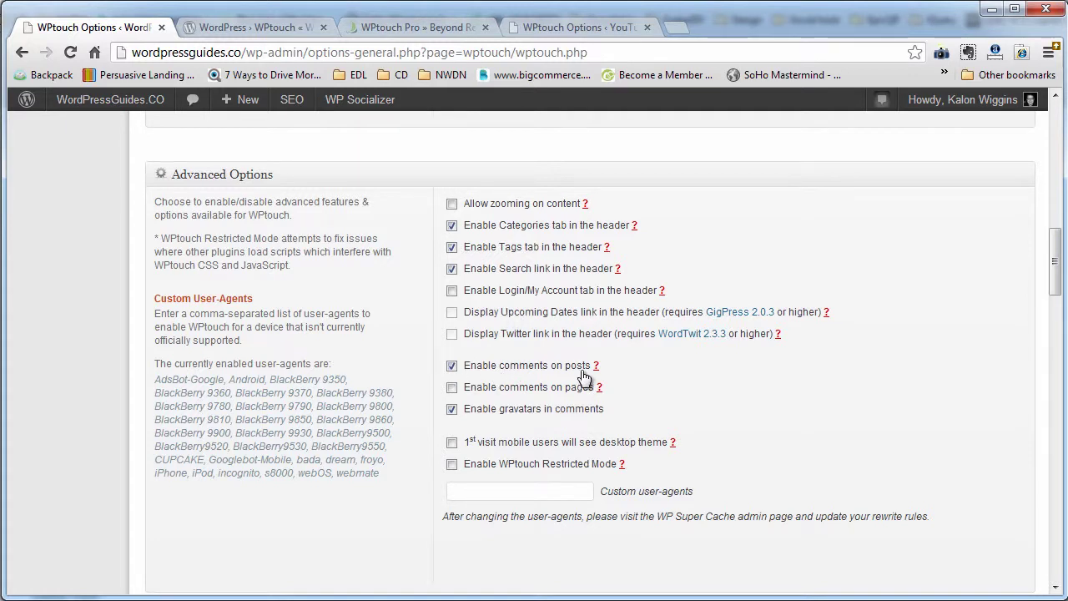
click(452, 366)
click(451, 368)
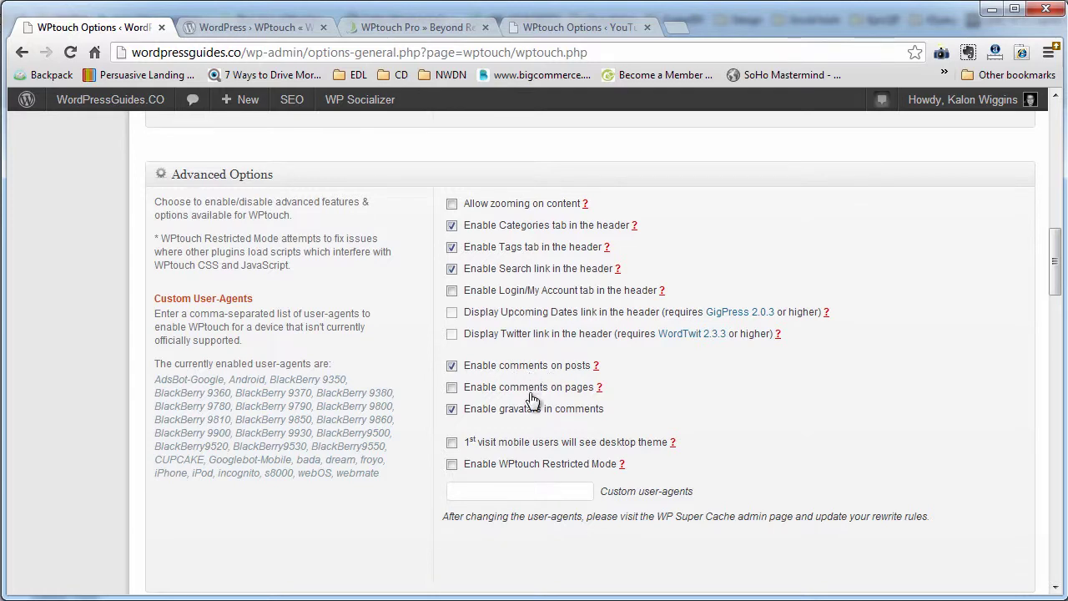
scroll(533, 403, down, 4)
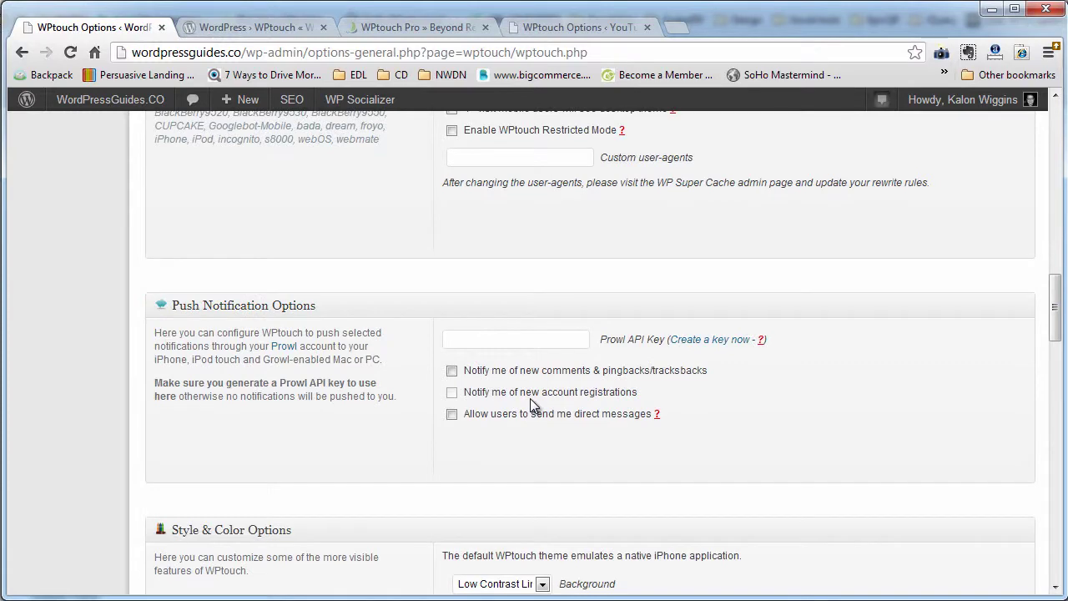
scroll(533, 405, up, 4)
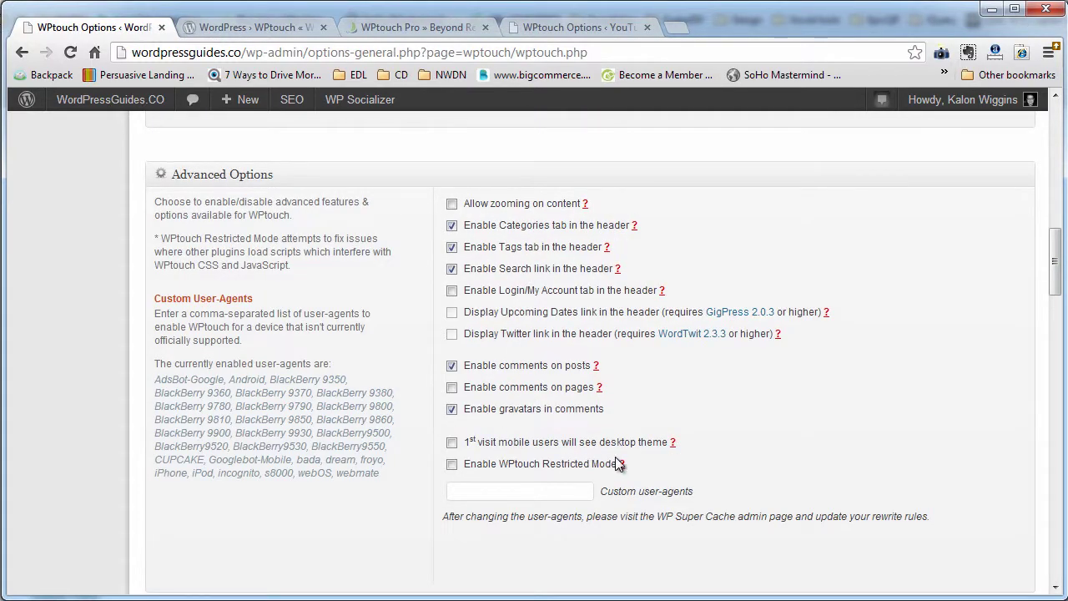
scroll(615, 456, down, 4)
scroll(615, 456, down, 1)
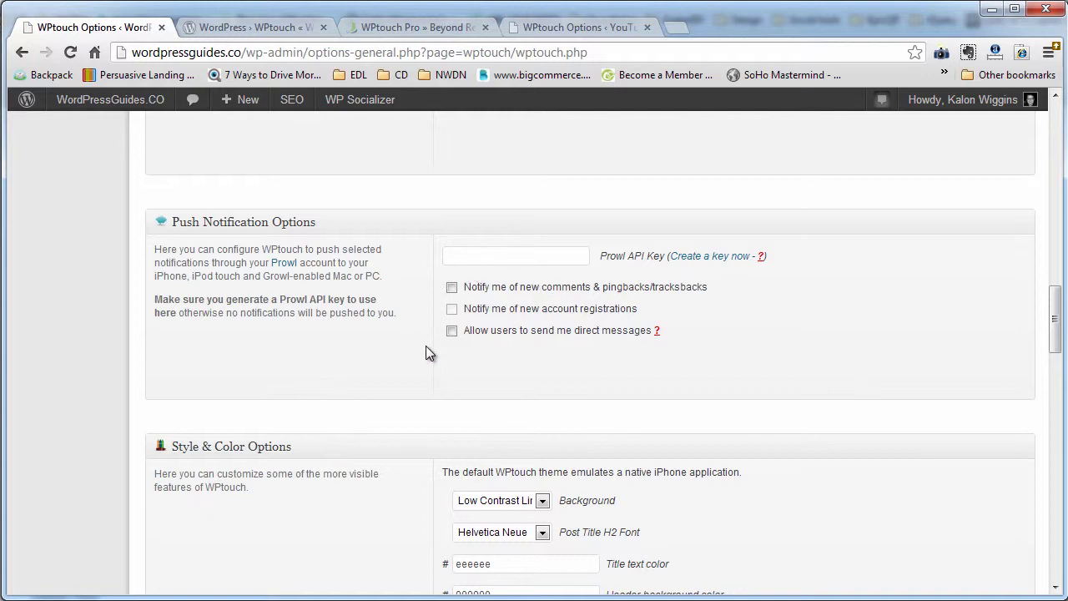
scroll(425, 352, down, 3)
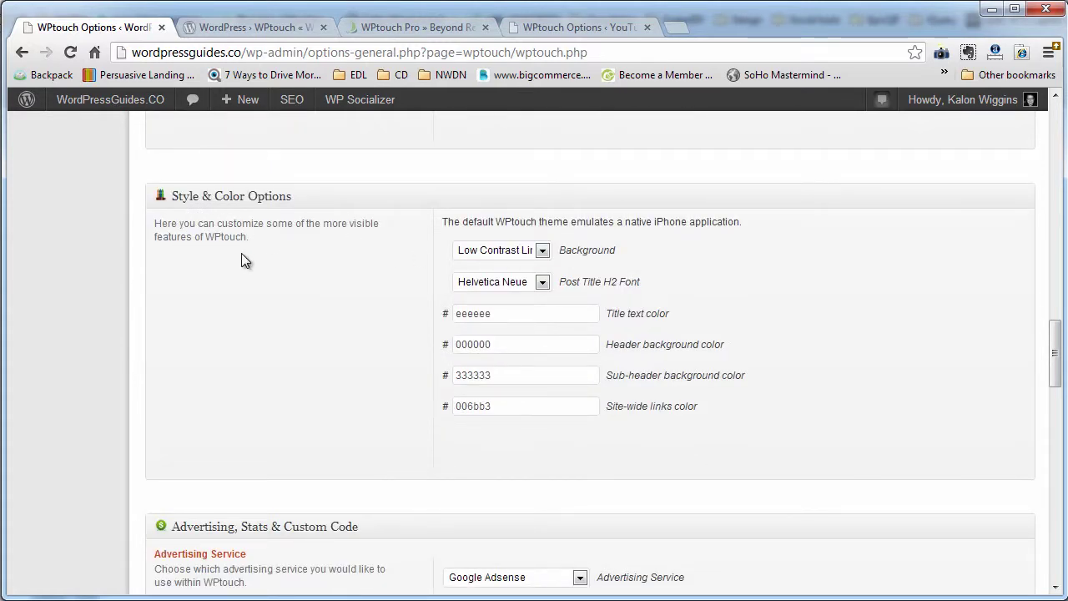
click(489, 255)
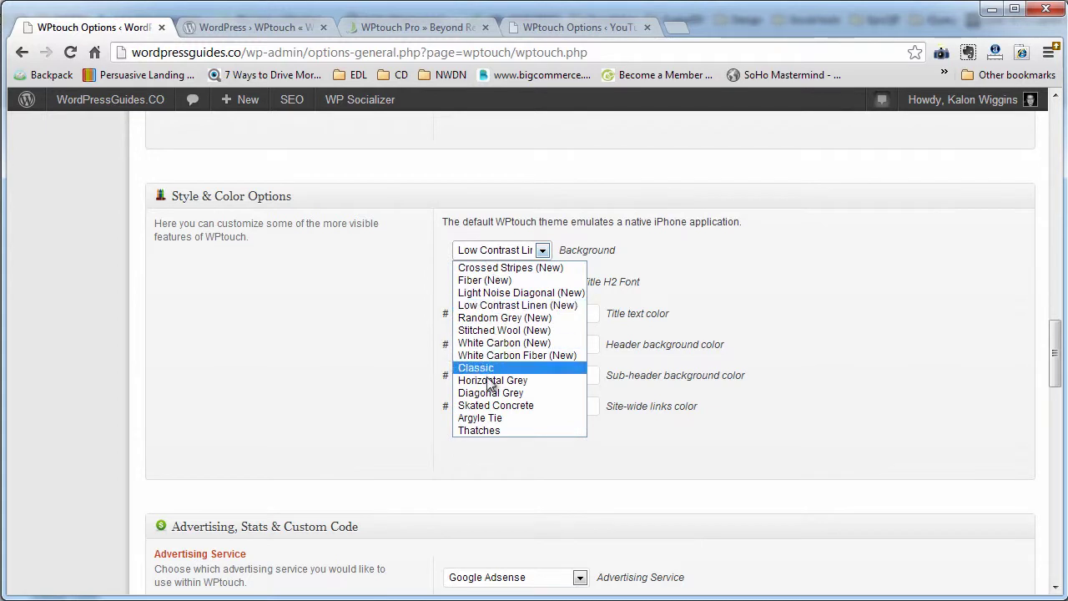
click(292, 303)
click(504, 284)
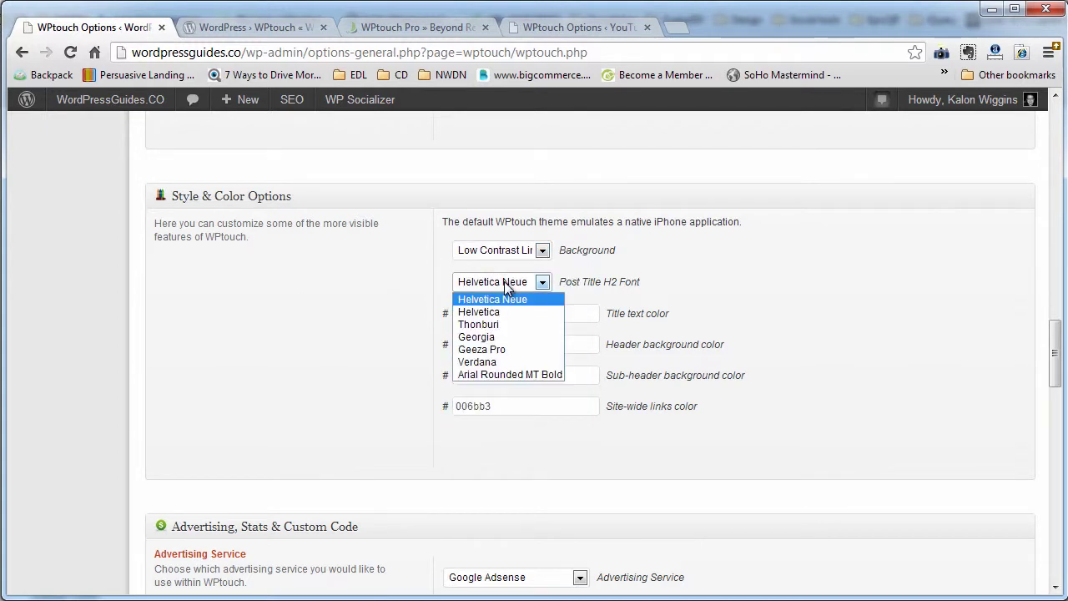
click(360, 273)
double_click(524, 310)
double_click(511, 339)
double_click(511, 374)
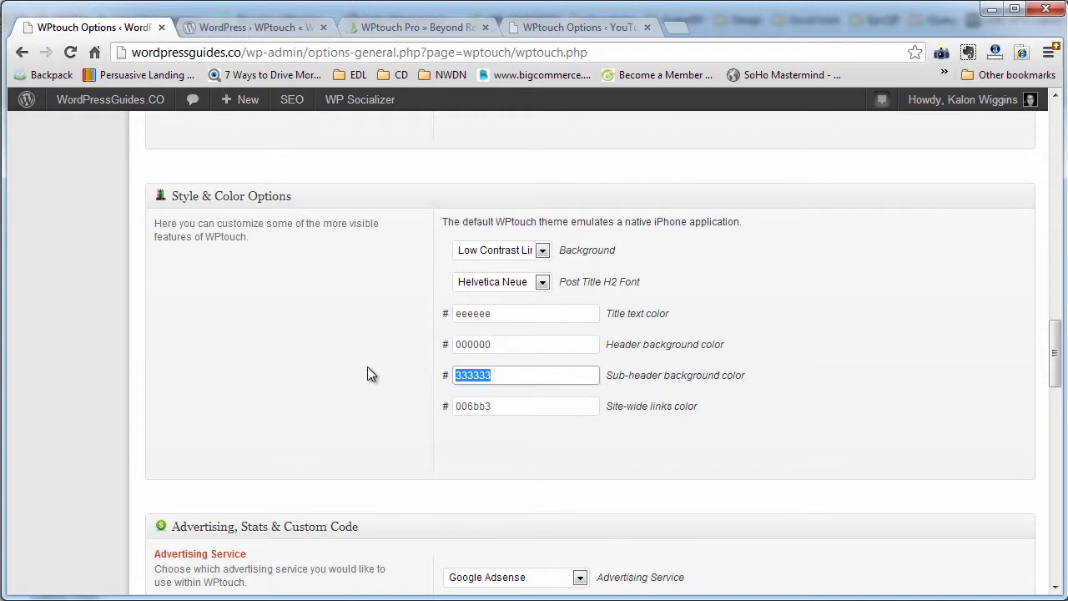
key(Tab)
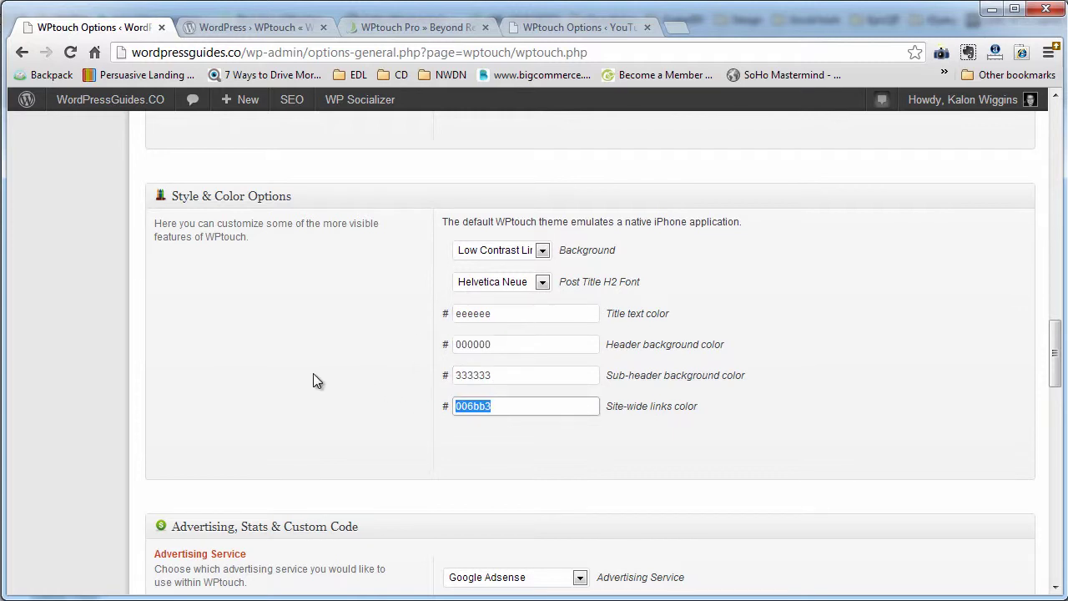
scroll(314, 377, down, 2)
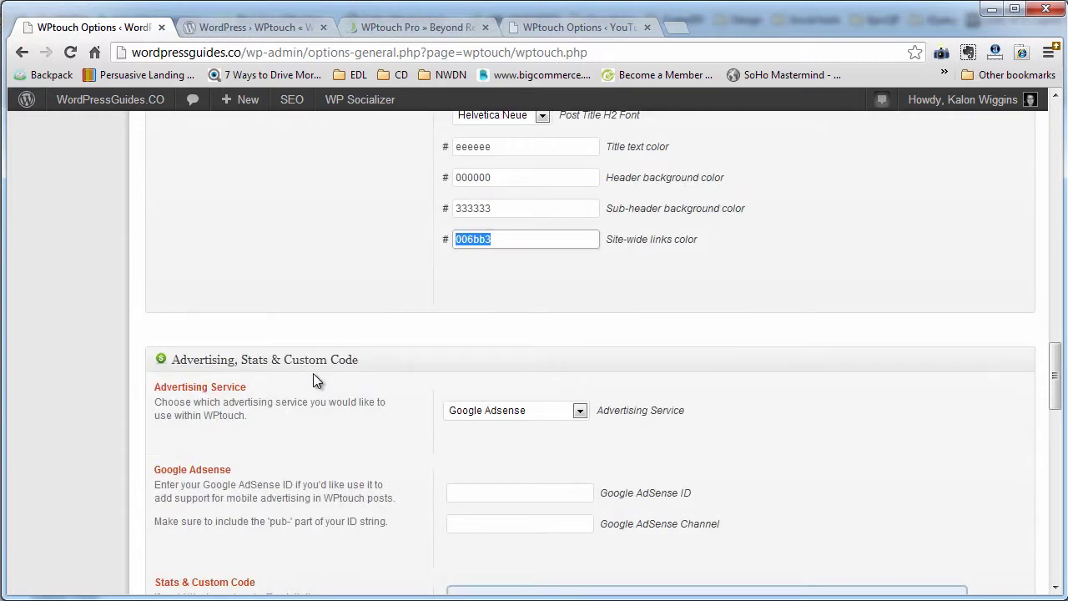
scroll(314, 377, down, 2)
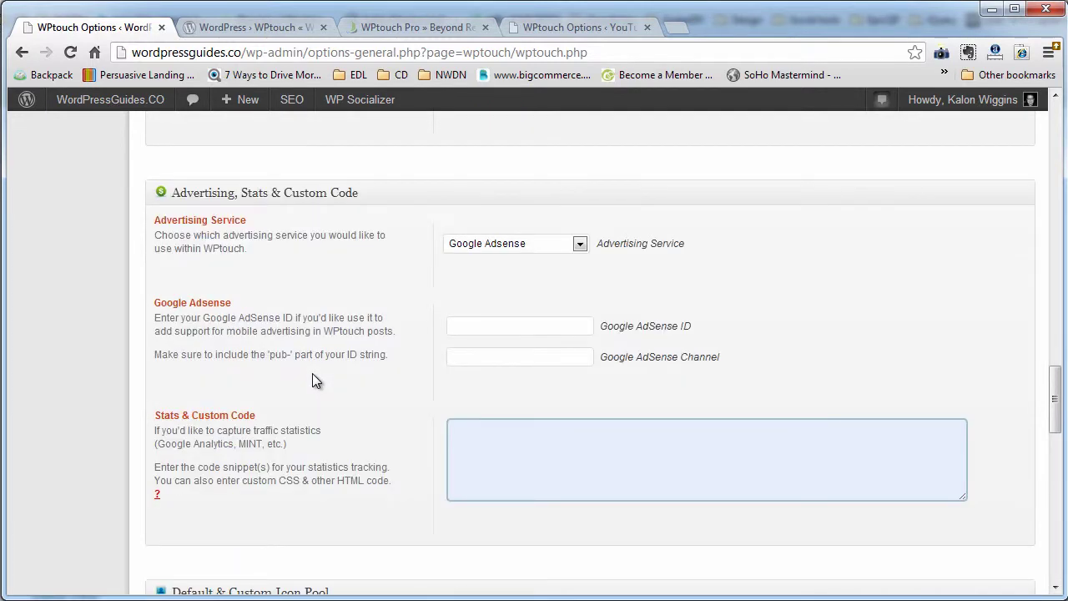
click(488, 246)
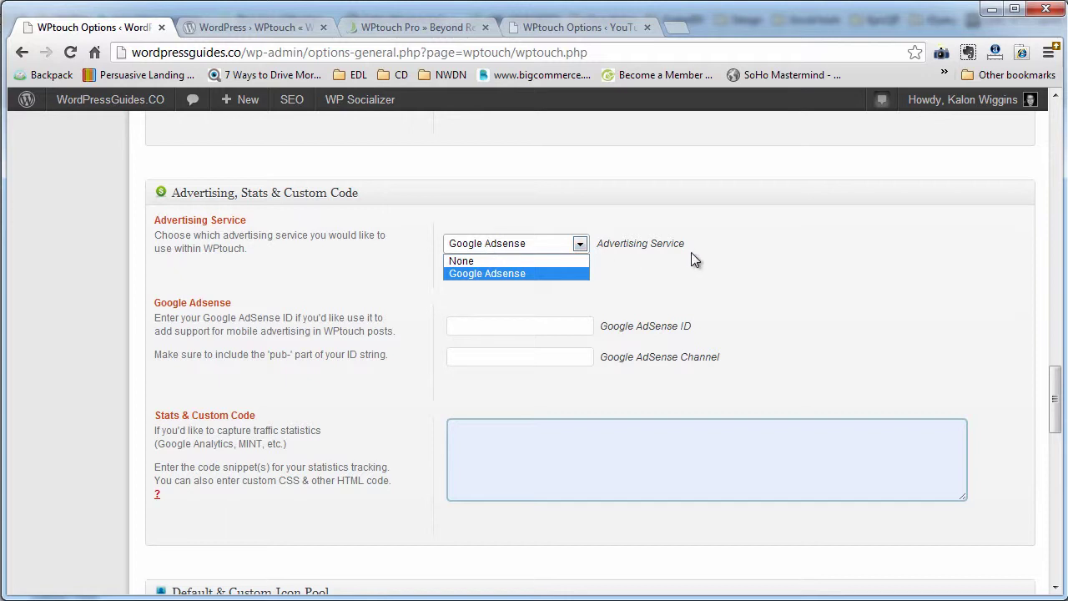
click(526, 272)
click(534, 325)
click(526, 353)
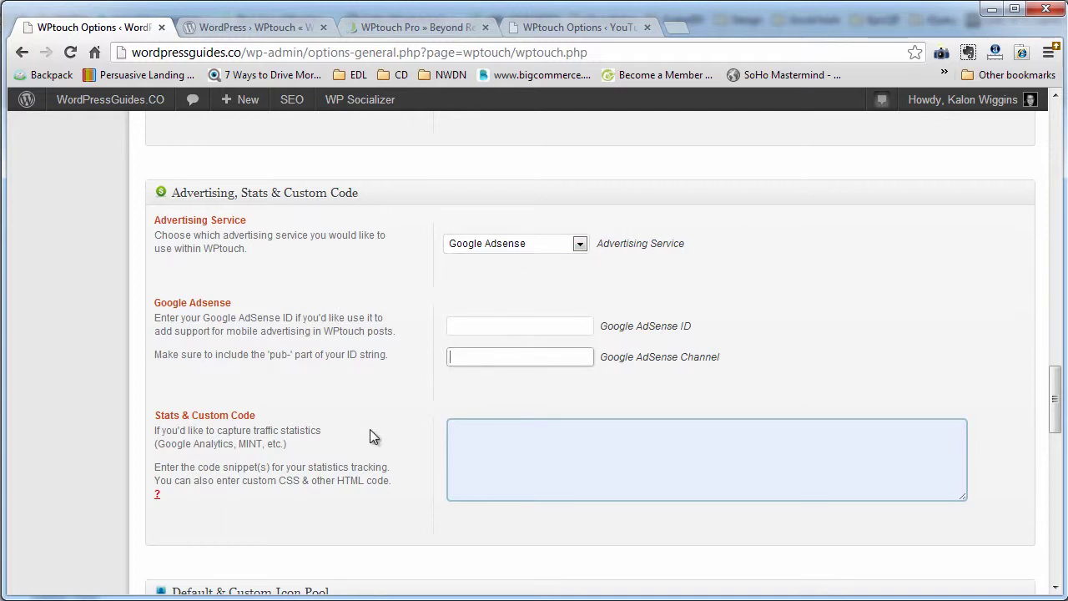
scroll(370, 429, down, 2)
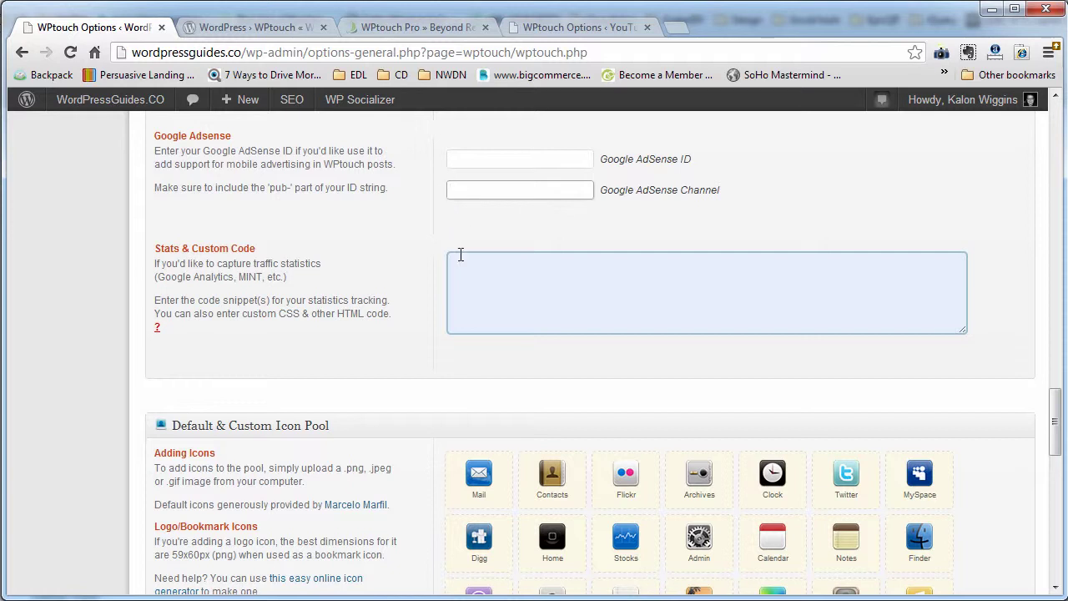
click(462, 269)
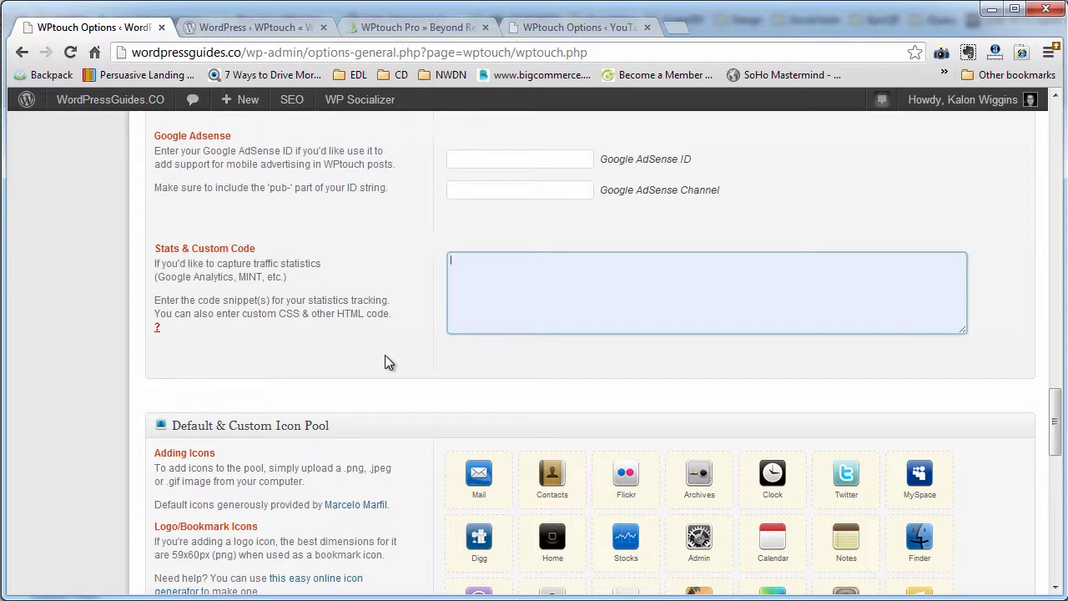
scroll(387, 363, down, 2)
scroll(388, 363, up, 1)
scroll(388, 363, down, 1)
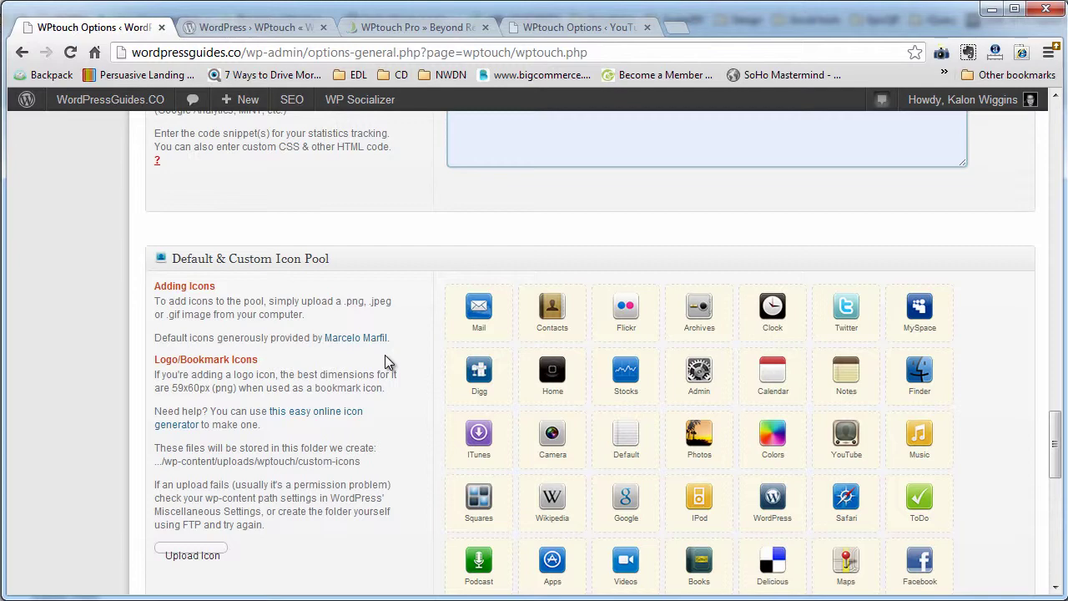
scroll(420, 334, down, 6)
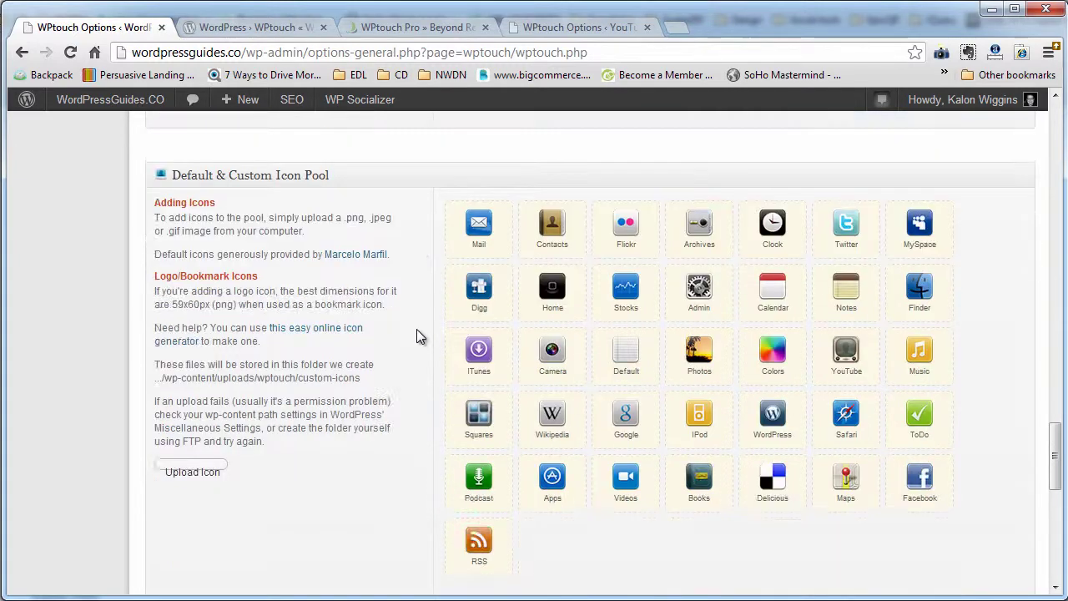
scroll(420, 335, up, 1)
scroll(418, 334, up, 6)
scroll(417, 336, down, 1)
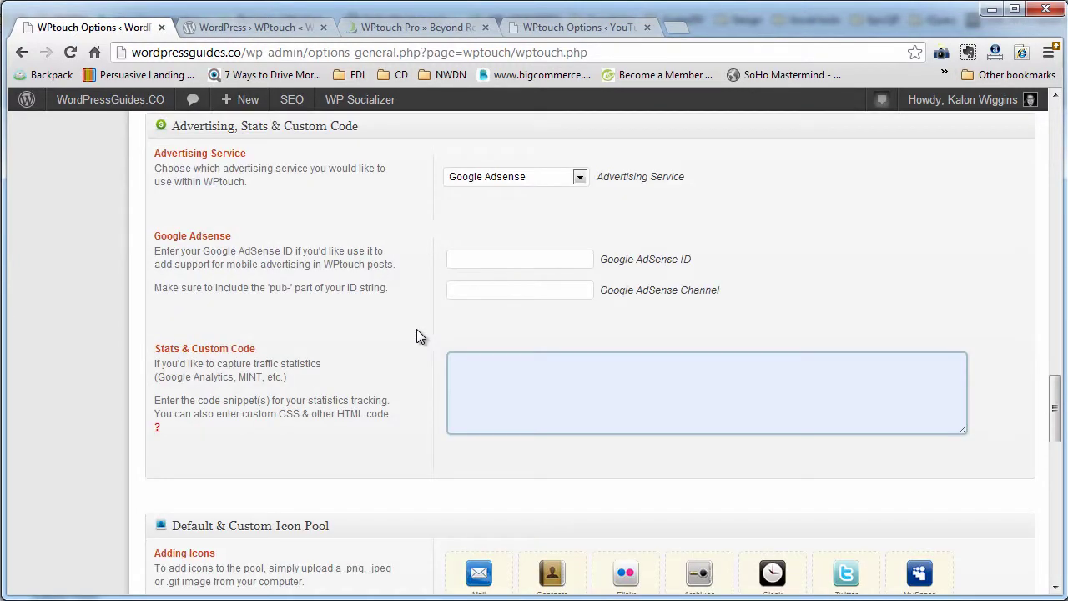
click(482, 385)
scroll(372, 497, down, 2)
scroll(371, 496, down, 1)
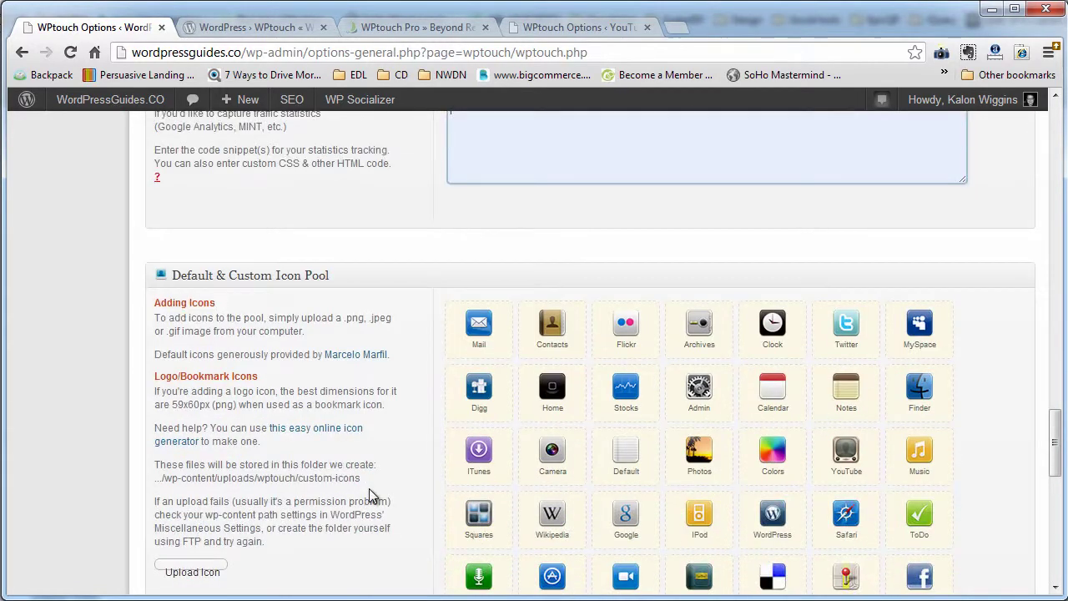
scroll(374, 488, down, 1)
scroll(501, 451, down, 1)
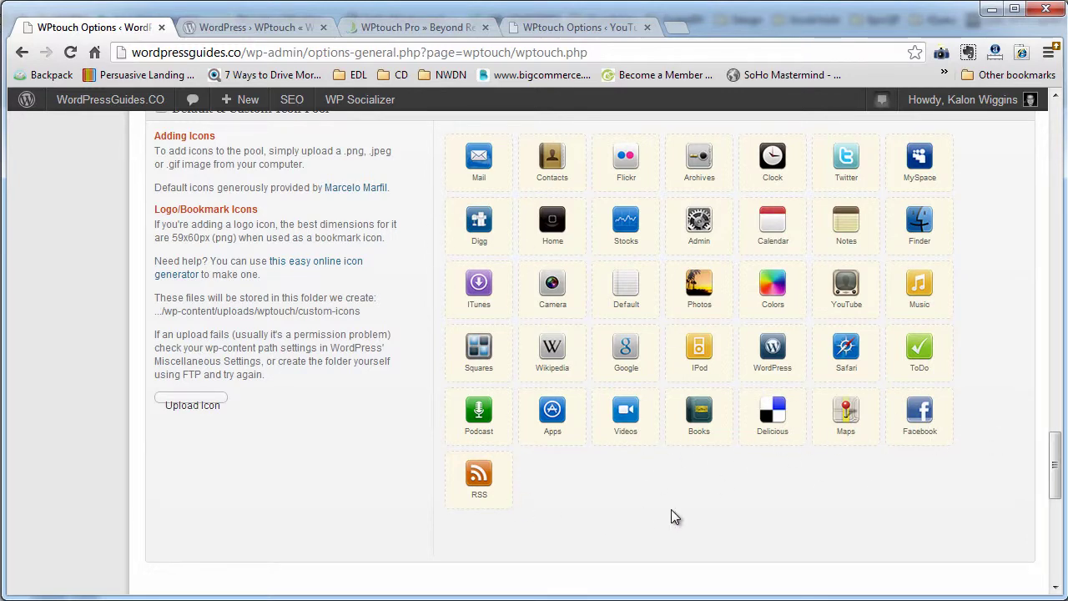
scroll(684, 500, down, 4)
scroll(681, 492, down, 1)
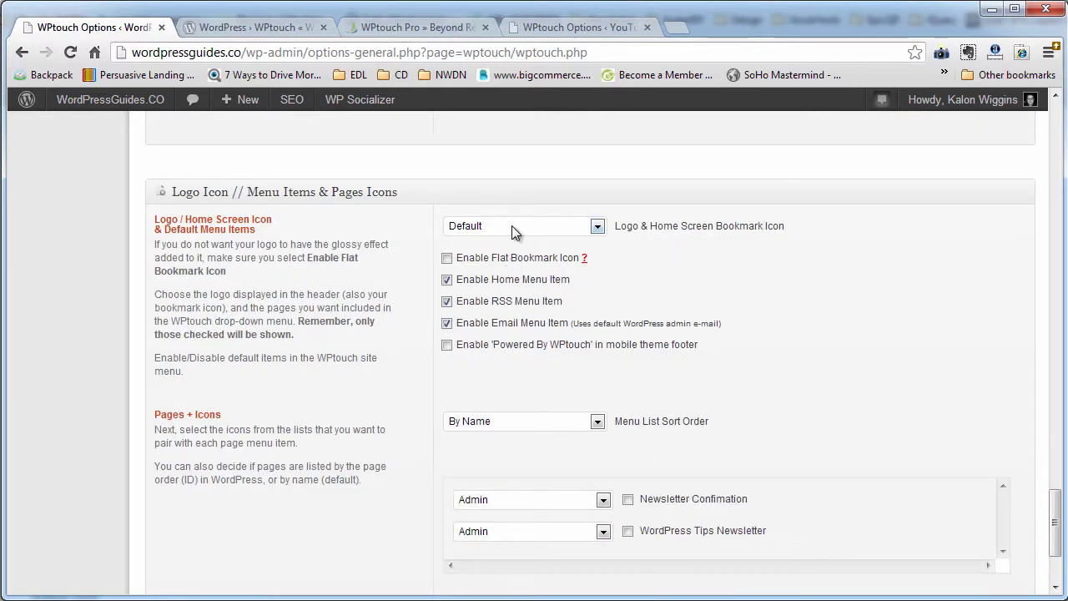
click(511, 225)
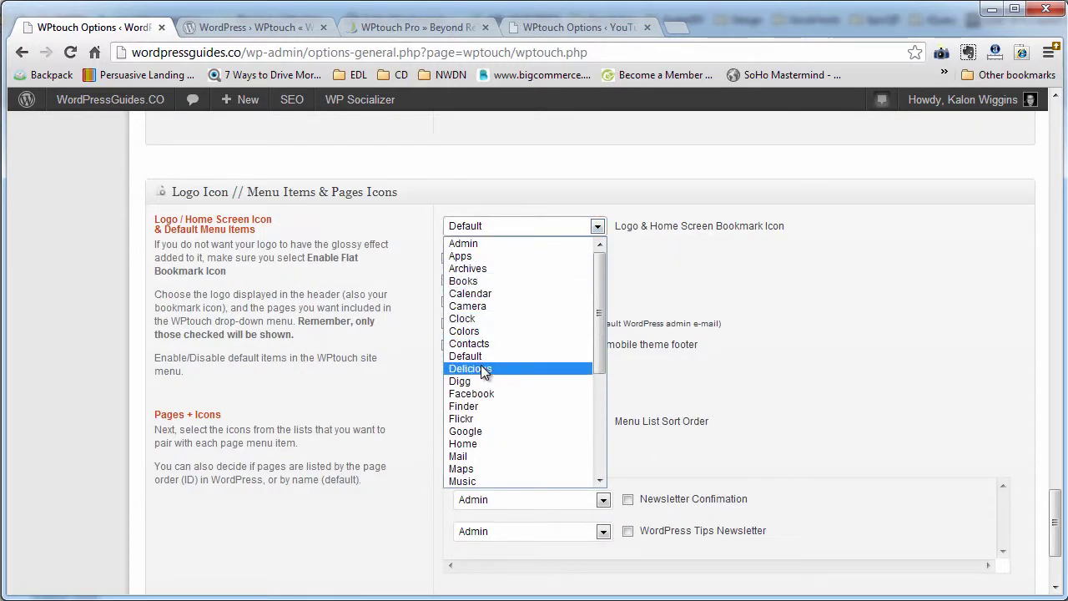
Keep the Logo & Home Screen Bookmark Icon at Default and save the WPtouch options.
scroll(492, 474, down, 5)
click(673, 269)
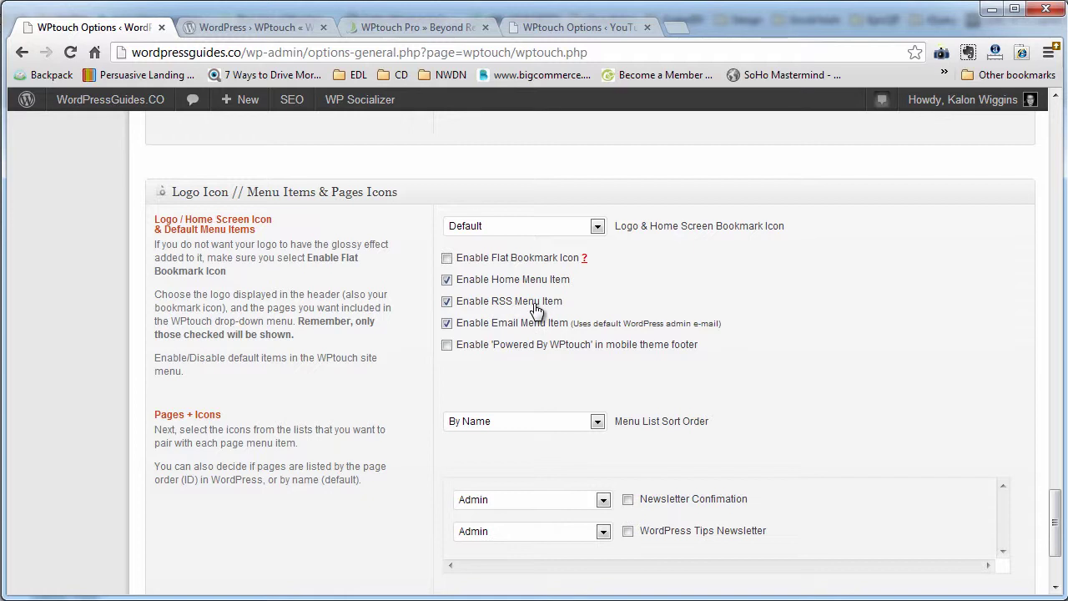
scroll(174, 512, down, 2)
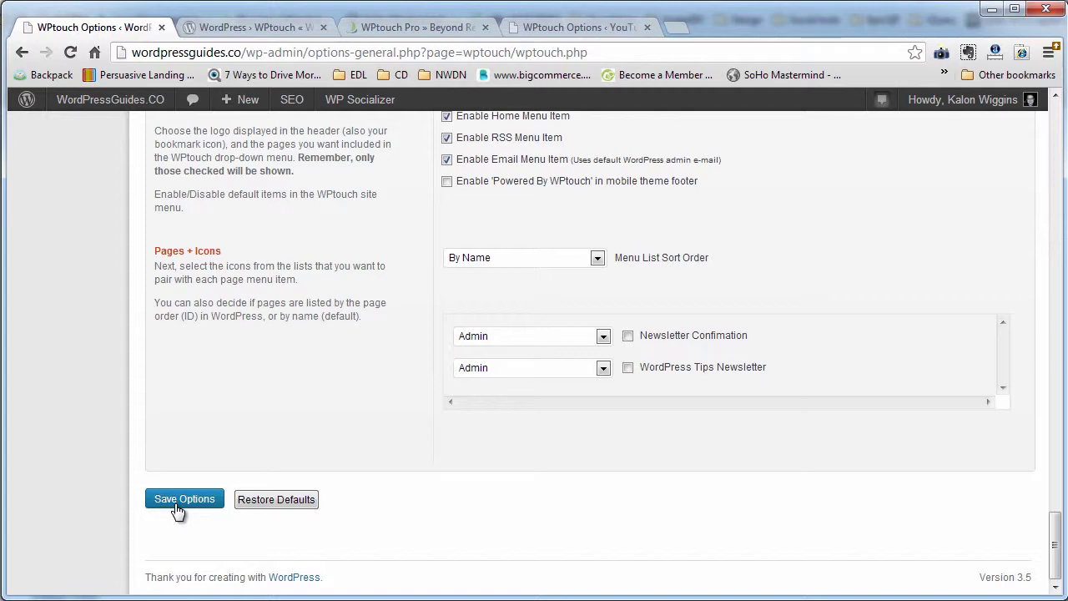
click(182, 511)
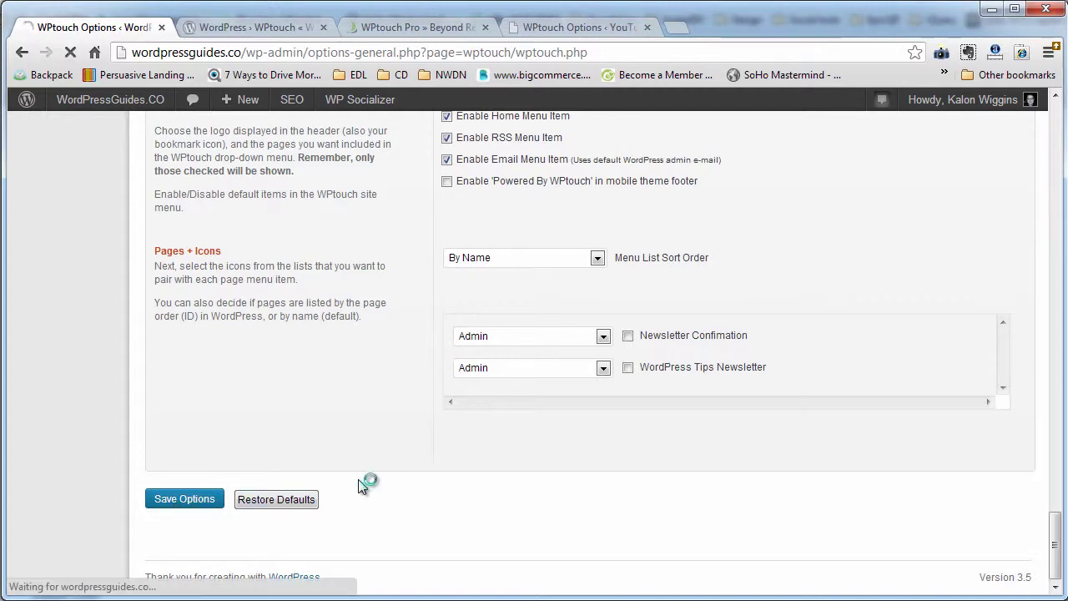